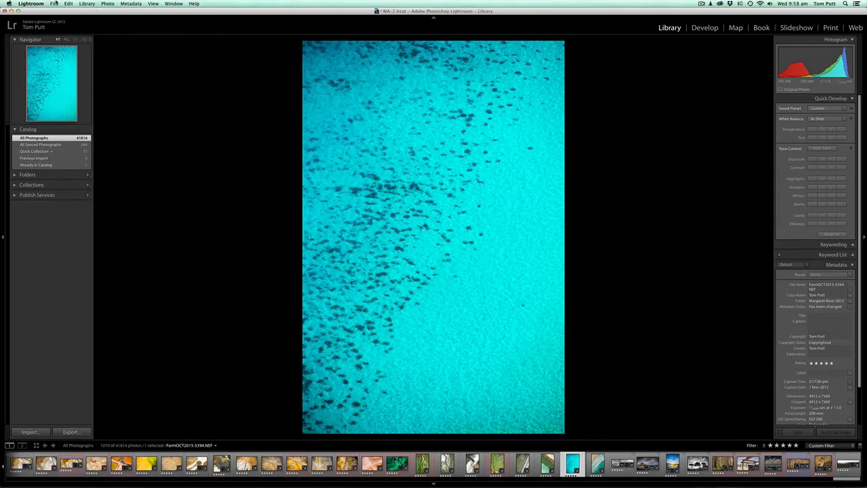
Step: Open the export settings for the selected aerial photo and collapse the sections above Watermarking
click(55, 3)
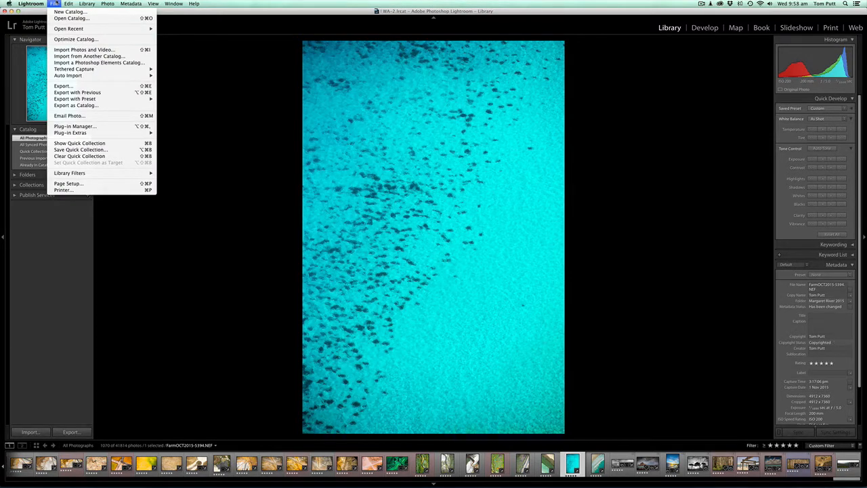
click(133, 87)
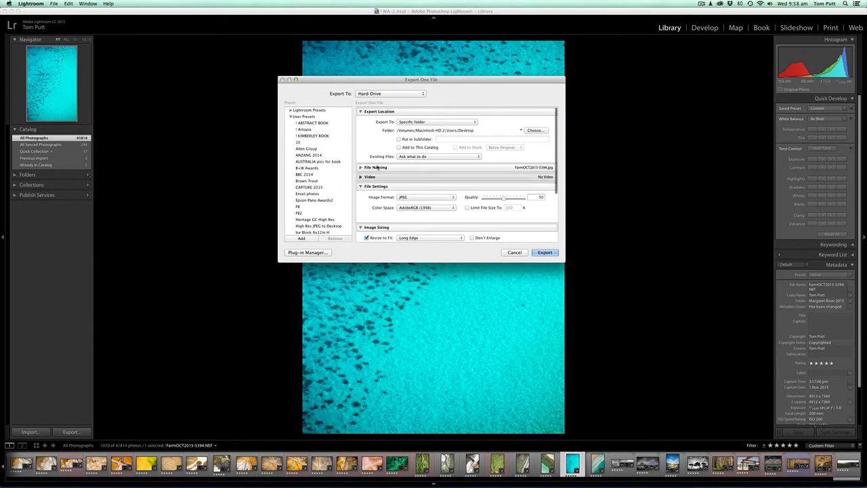
click(362, 111)
click(361, 139)
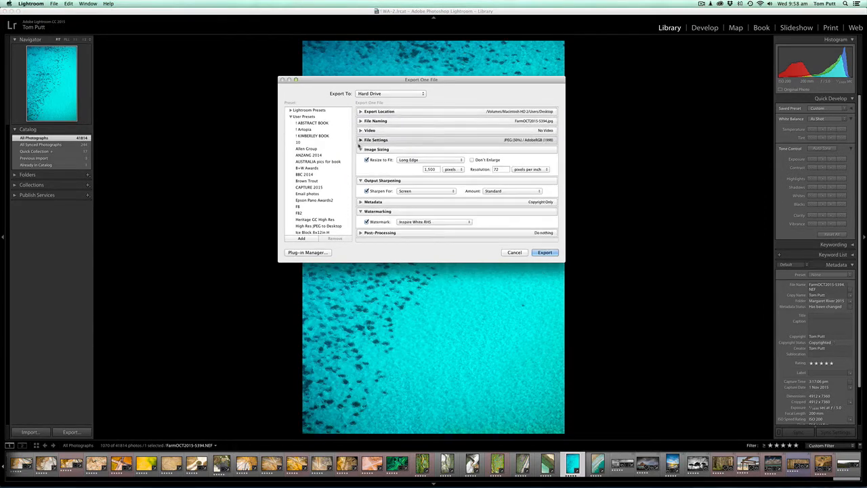
click(361, 149)
click(361, 158)
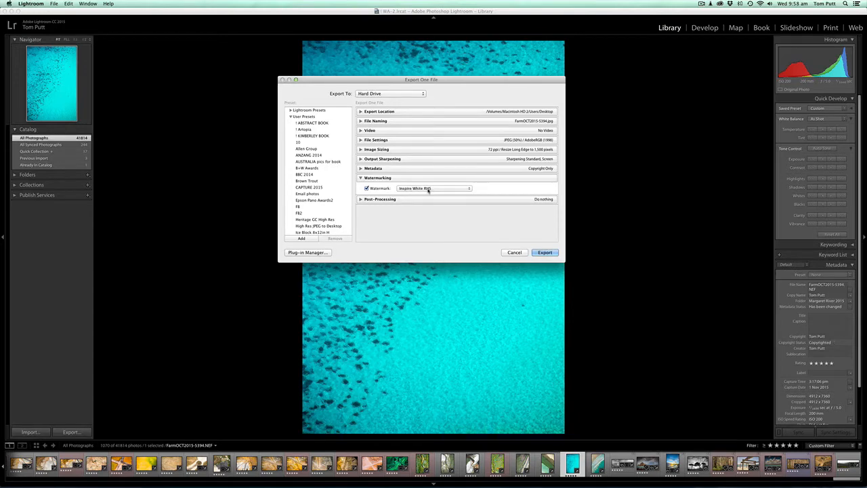
Step: Open the Inspire White RHS watermark for editing and set its watermark style to Text
click(429, 191)
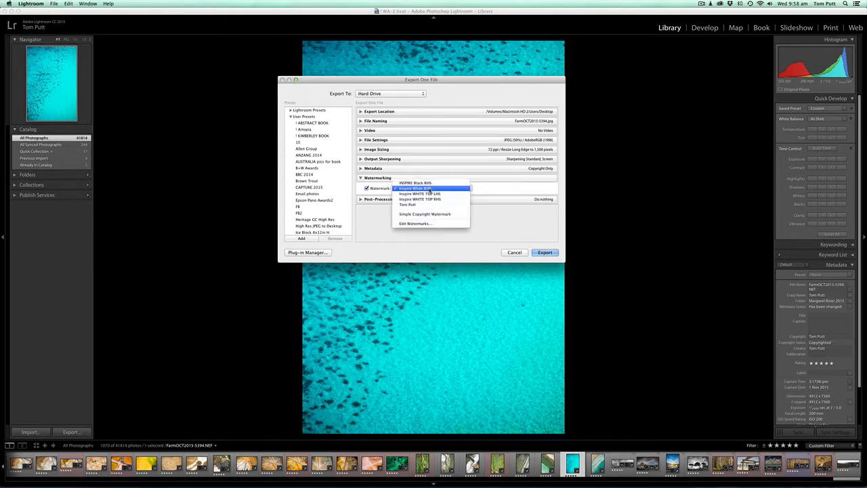
click(413, 224)
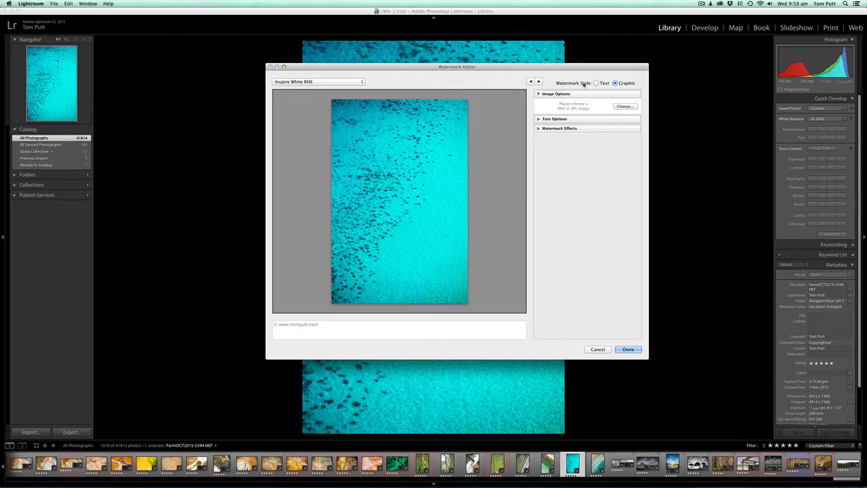
click(597, 83)
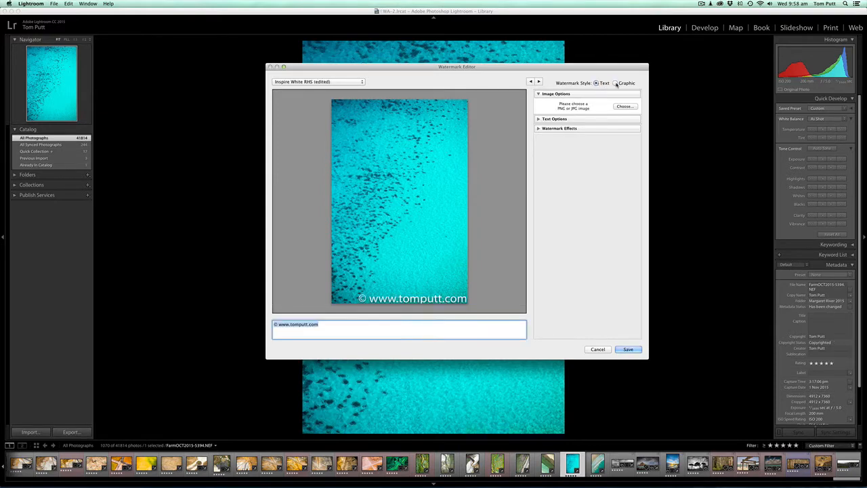
click(615, 82)
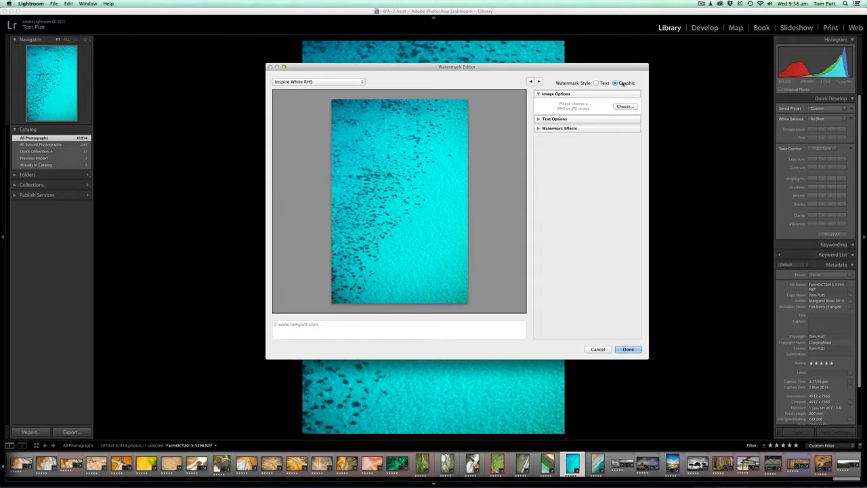
click(597, 82)
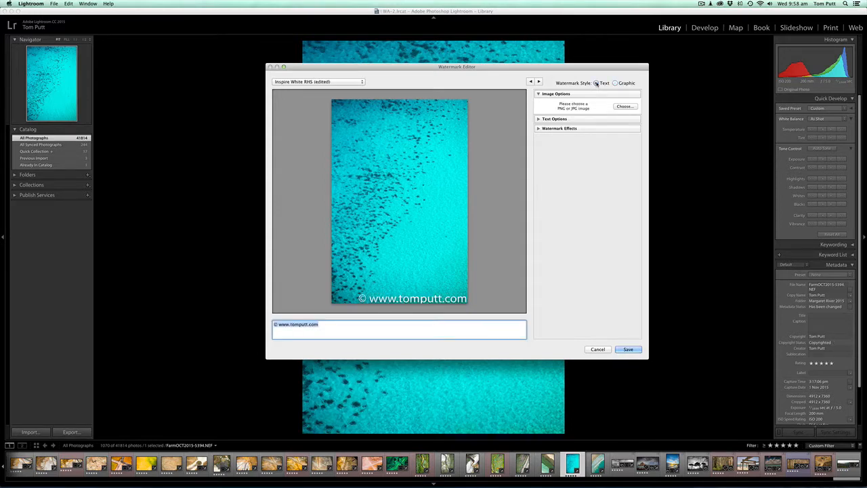
Step: Replace the website address in the watermark text so that it reads "© Inspire Landscapes"
click(281, 325)
drag(281, 325, 334, 324)
text(Tom Put)
key(BackSpace)
key(BackSpace)
key(BackSpace)
key(BackSpace)
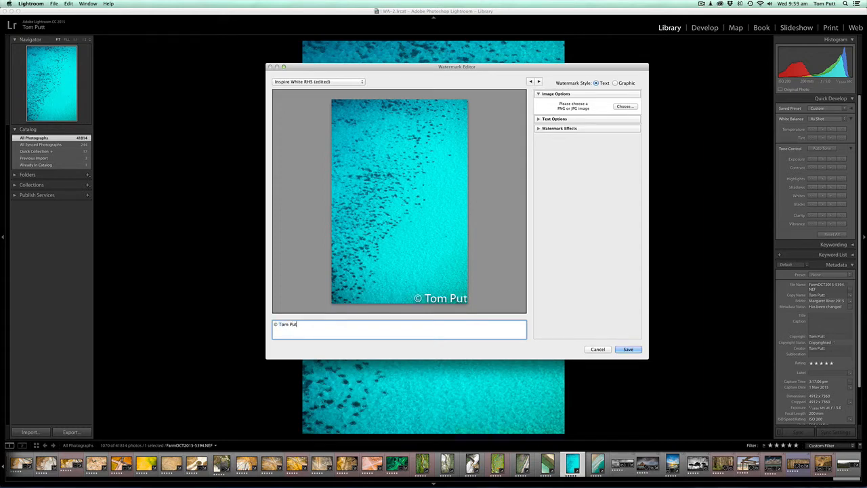
key(BackSpace)
key(BackSpace)
key(BackSpace)
text(Inspirela)
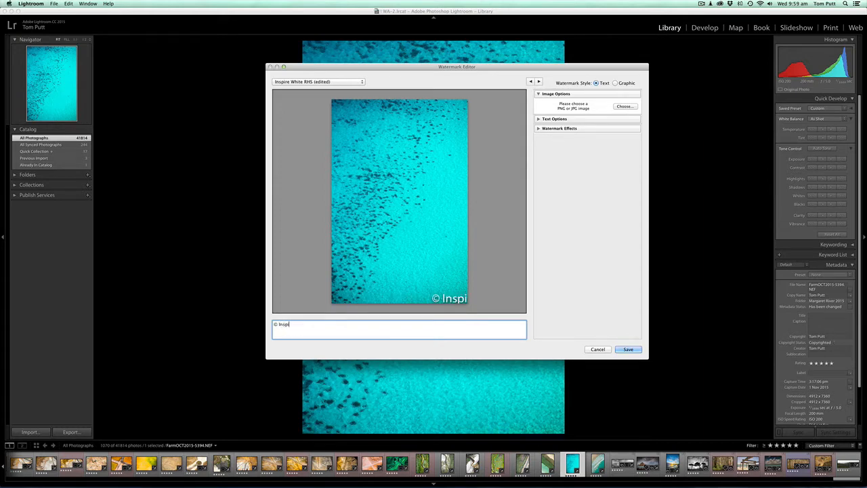
key(BackSpace)
key(BackSpace)
text(Lands)
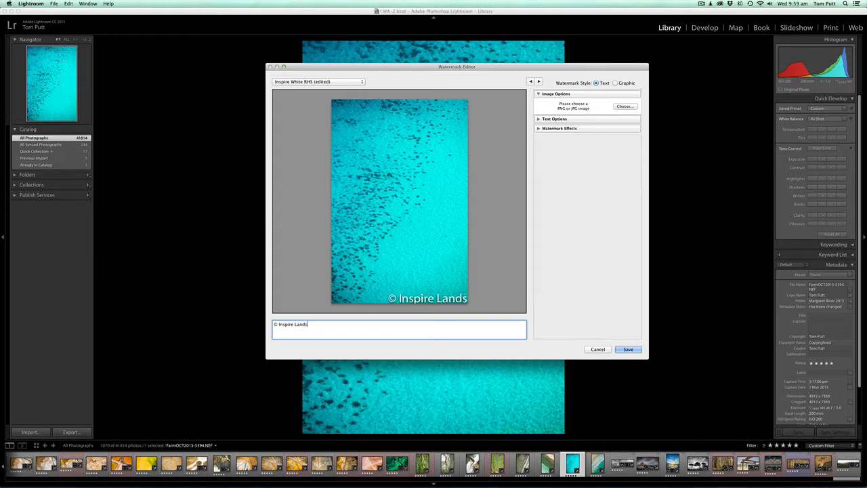
text(capes)
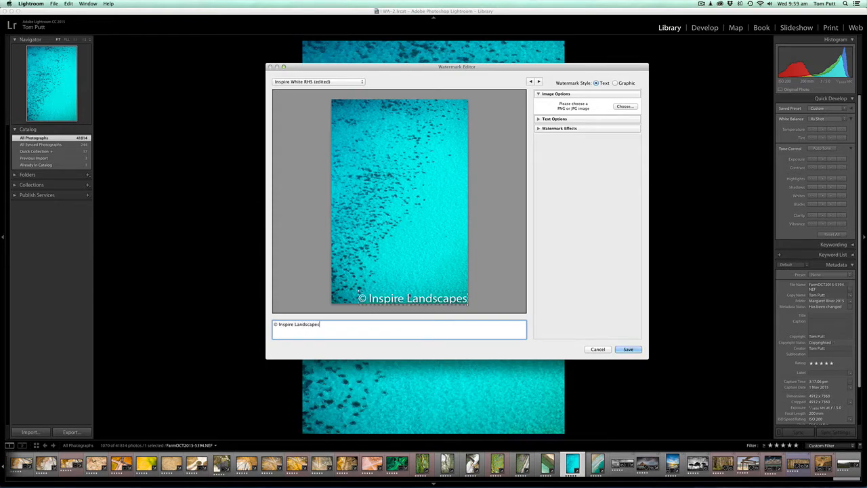
Step: Set the watermark style to Graphic and switch to Photoshop with the logo document
click(616, 82)
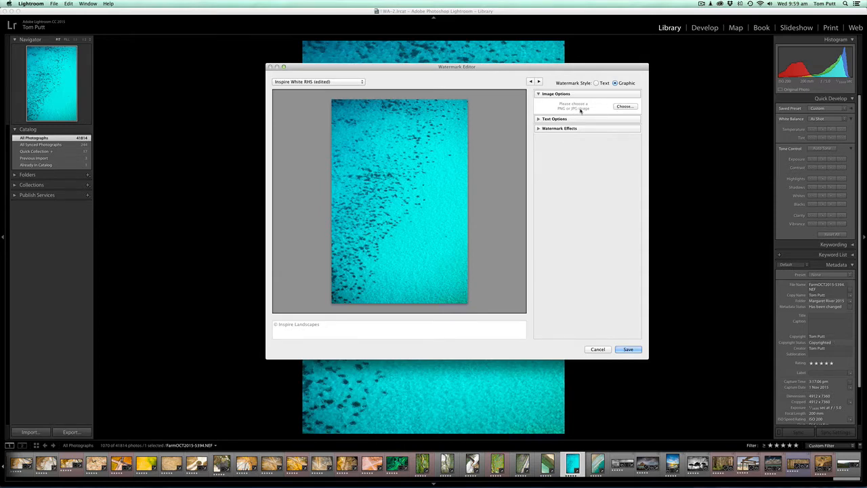
mouse_move(415, 485)
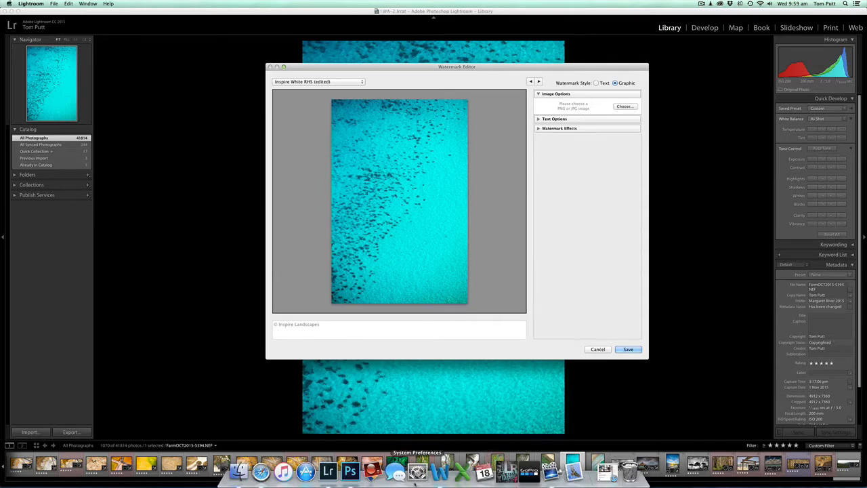
click(349, 471)
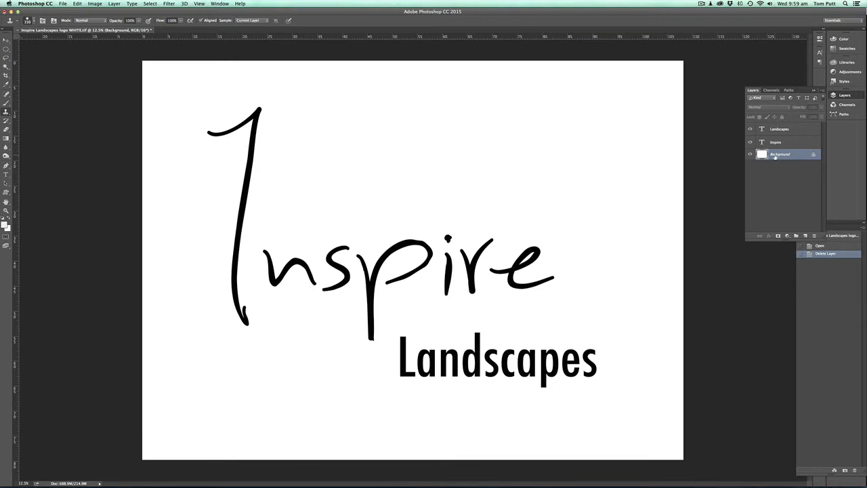
Step: Check the logo's layers by hiding and reshowing the Inspire and Landscapes text layers
click(751, 142)
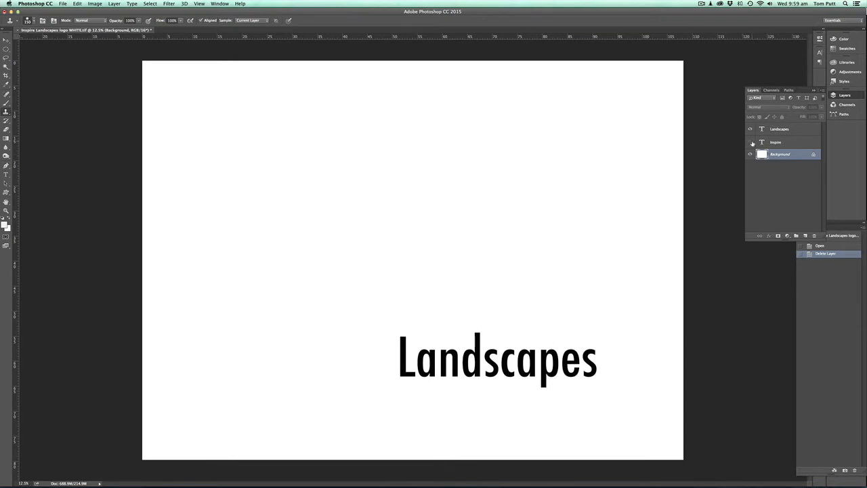
click(751, 142)
click(750, 129)
click(750, 129)
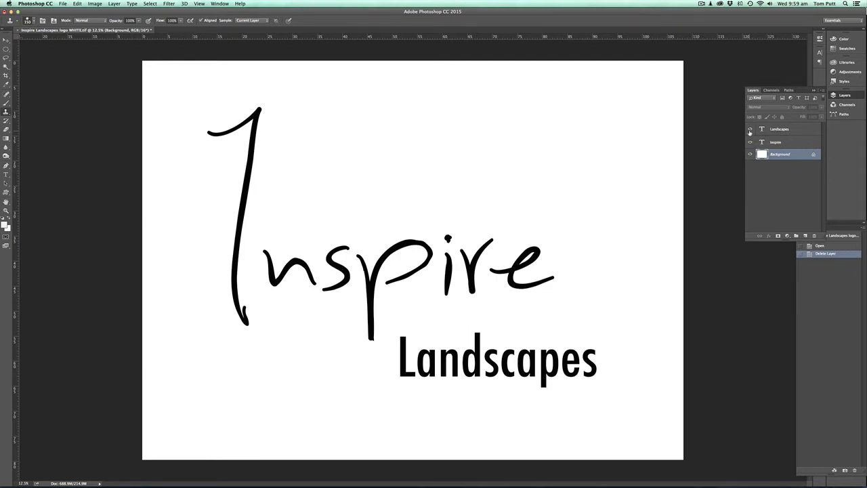
Step: Hide the white Background layer and save the logo to the Desktop as Inspire Landscapes logo WHITE.png in PNG format
click(750, 155)
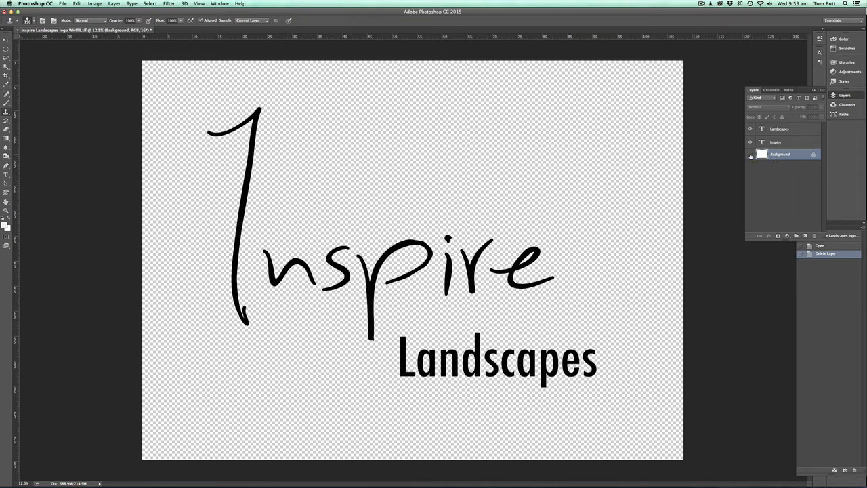
key(super+shift+s)
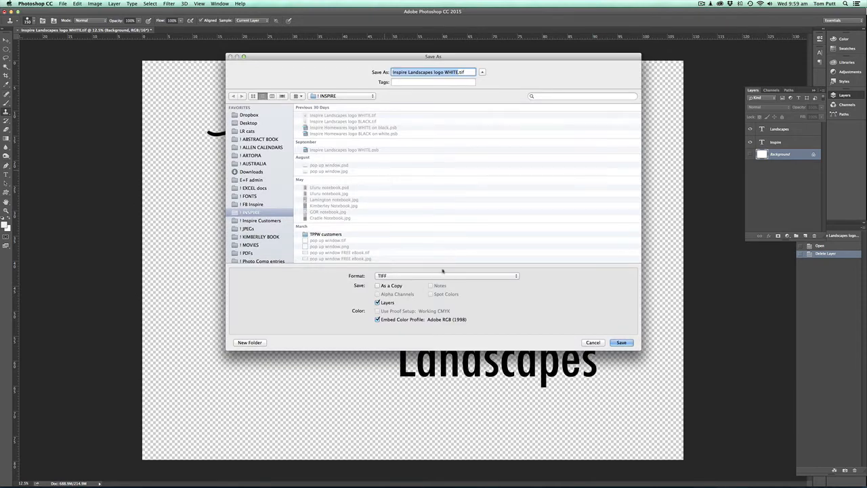
click(482, 276)
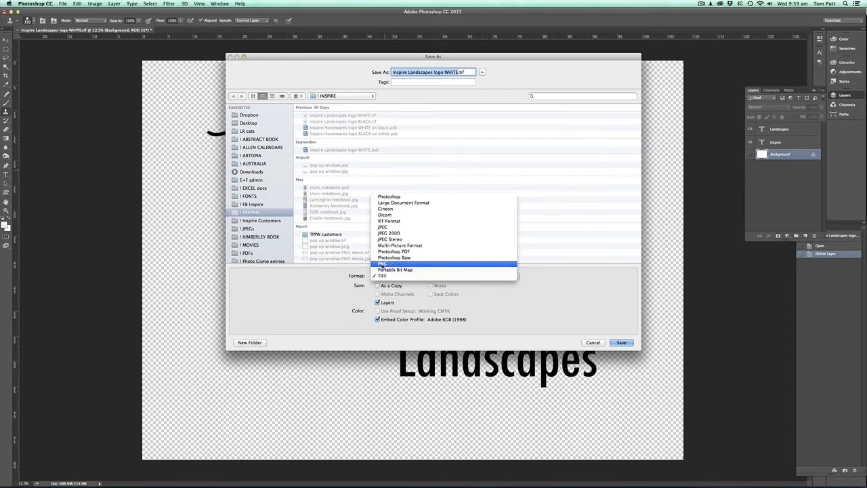
click(383, 264)
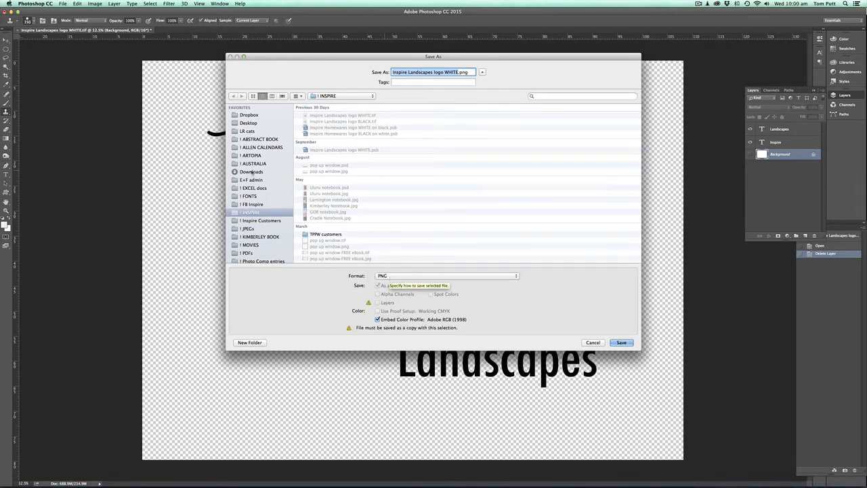
click(248, 122)
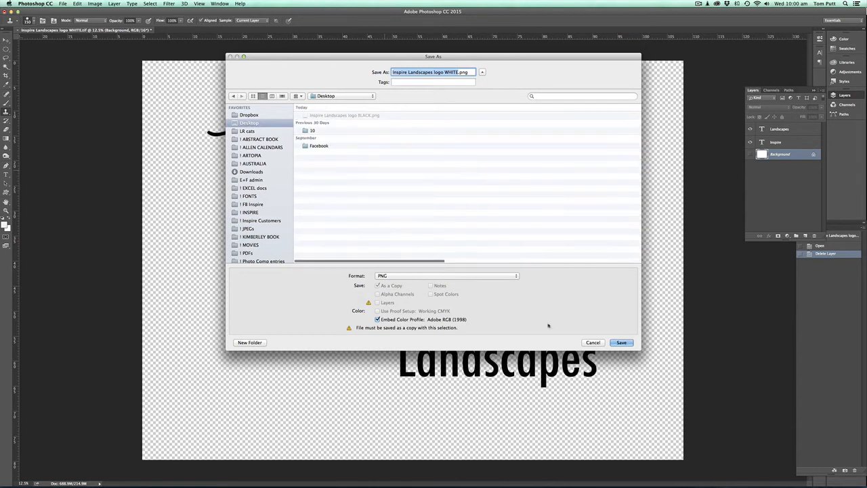
click(622, 342)
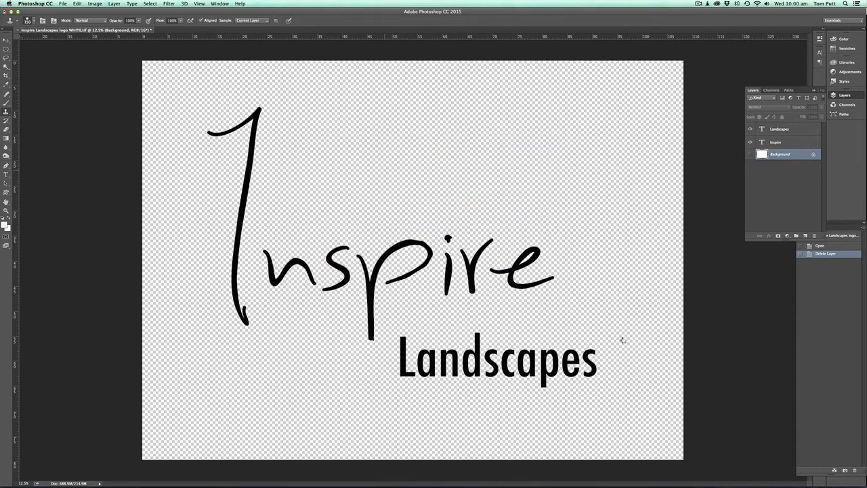
click(458, 161)
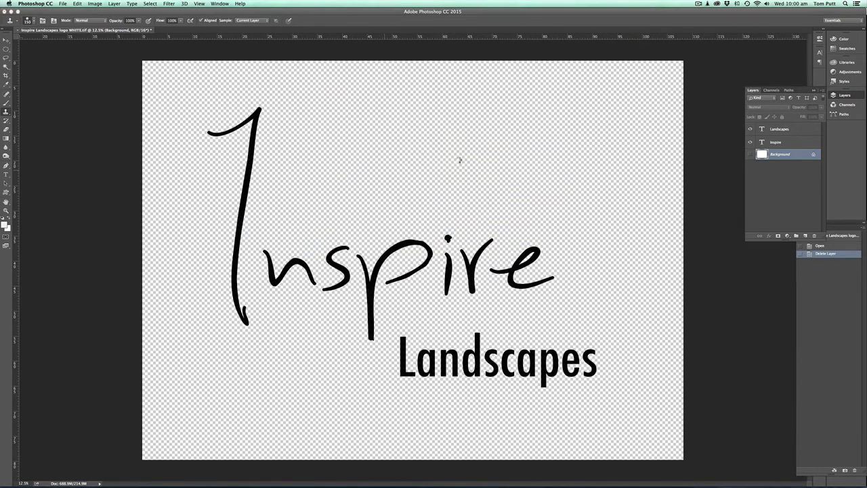
Step: Switch back to Lightroom and choose Inspire Landscapes logo BLACK.png from the Desktop as the watermark image
mouse_move(395, 486)
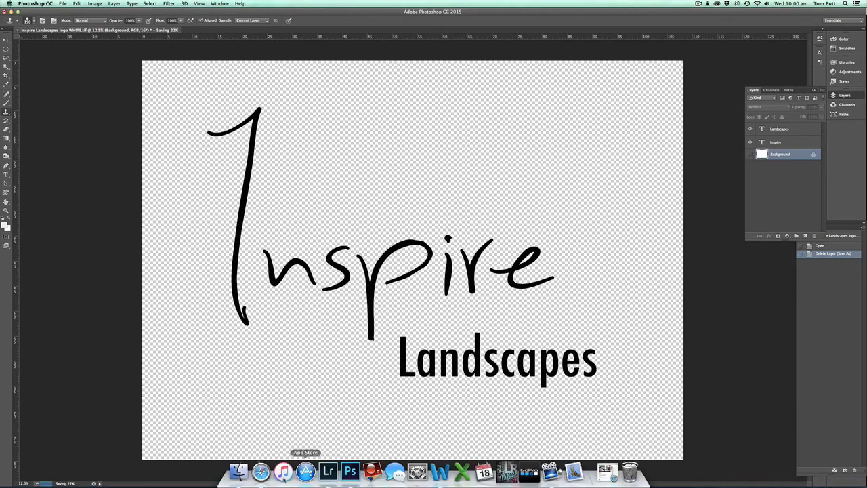
click(328, 471)
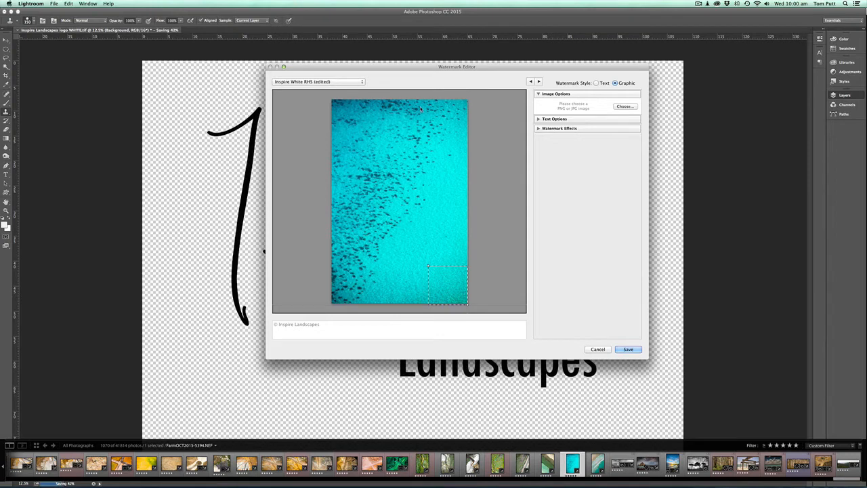
click(625, 107)
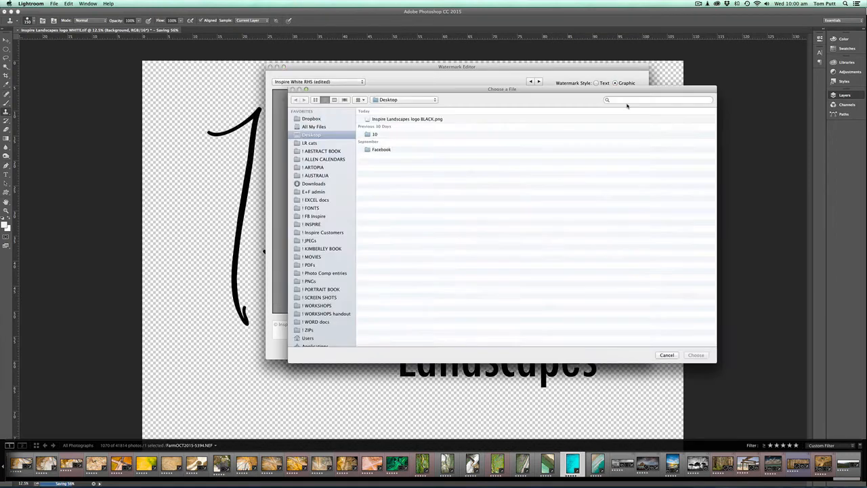
click(478, 120)
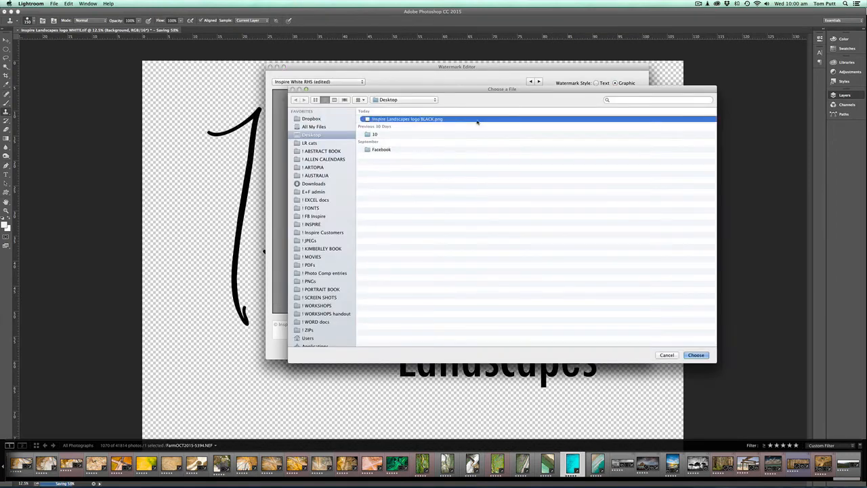
double_click(478, 119)
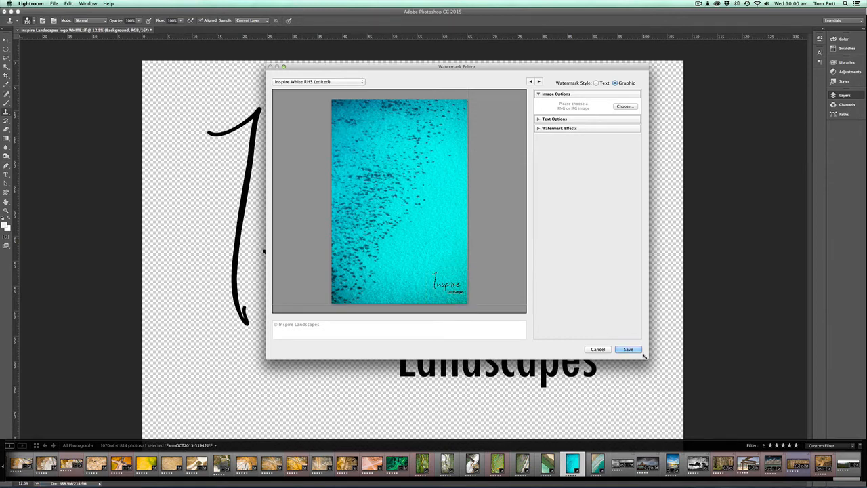
Step: Enlarge the watermark editor window, look over the text options and expand the Watermark Effects settings
drag(647, 358, 687, 399)
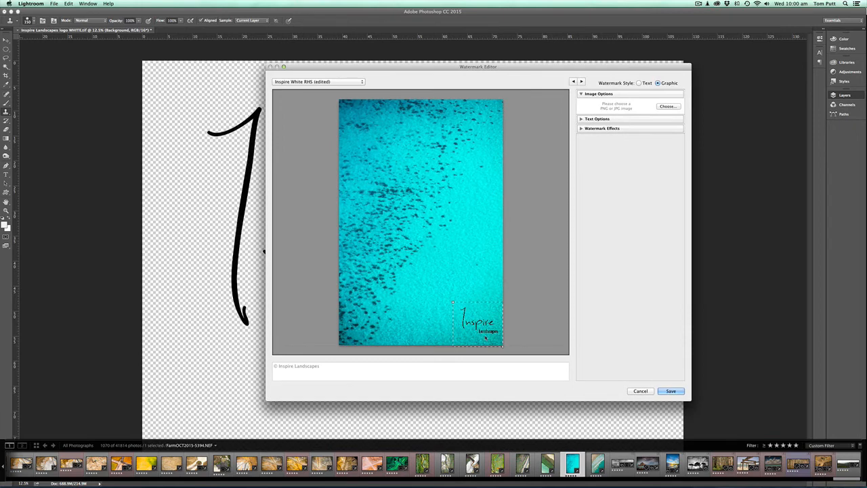
click(581, 119)
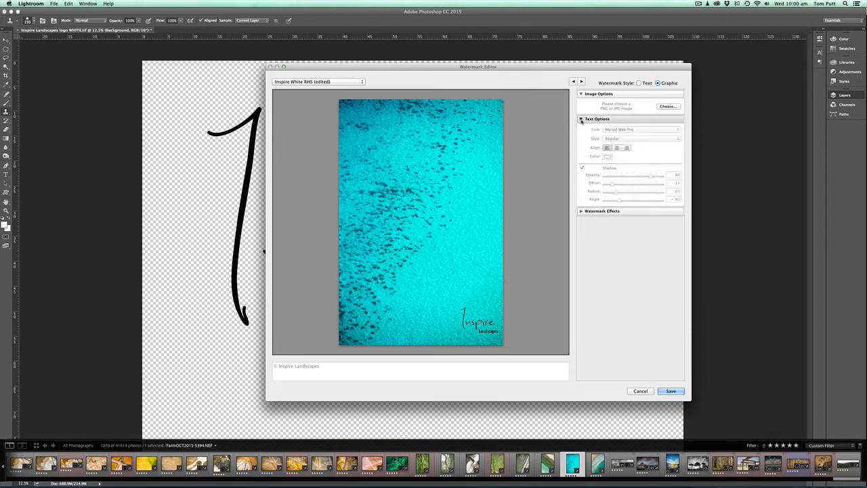
click(581, 119)
click(581, 129)
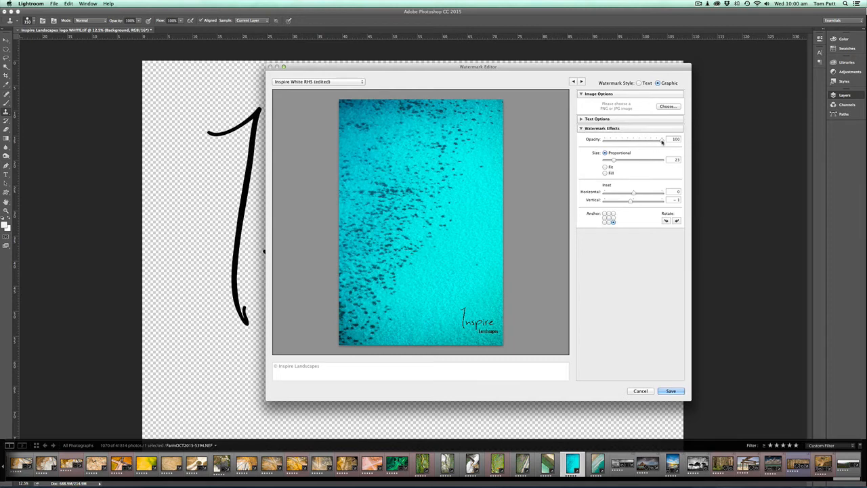
Step: Set the logo watermark to 100 opacity and proportional size 15, with a horizontal inset of 1 and vertical inset of -2
mouse_move(662, 140)
mouse_down()
mouse_move(610, 140)
mouse_move(665, 143)
mouse_up()
mouse_move(664, 141)
mouse_down()
mouse_move(634, 142)
mouse_move(670, 143)
mouse_up()
mouse_move(615, 161)
mouse_down()
mouse_move(632, 161)
mouse_move(611, 162)
mouse_up()
mouse_move(631, 202)
mouse_down()
mouse_move(621, 202)
mouse_move(637, 194)
mouse_up()
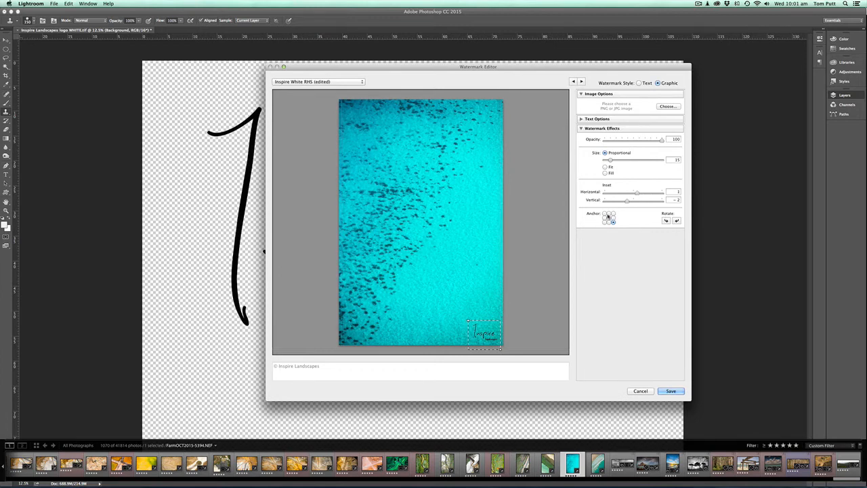
Step: Try other anchor positions, anchor the logo at the photo's lower-right corner, and set its insets to horizontal 3 and vertical 0
click(605, 213)
click(610, 214)
click(609, 218)
click(613, 222)
drag(627, 201, 641, 195)
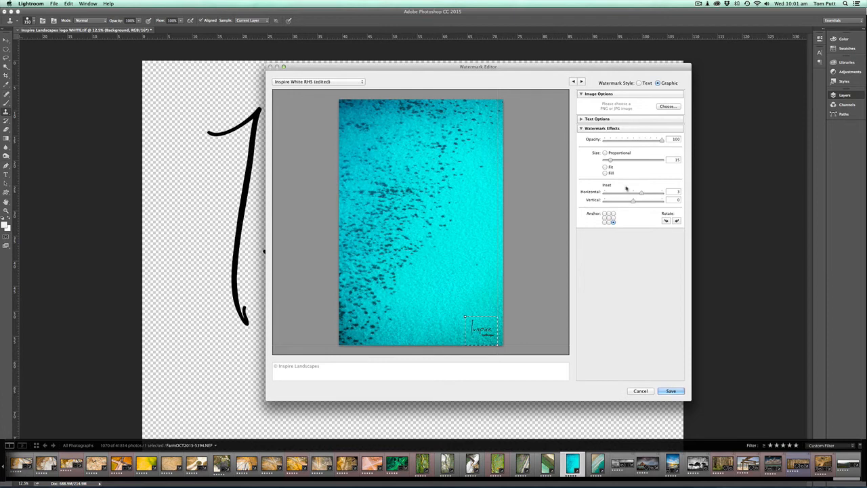
Step: Try the logo watermark at size 43, and settle on a size of 17 at full opacity
drag(612, 160, 622, 162)
mouse_move(663, 143)
mouse_down()
mouse_move(635, 141)
mouse_move(675, 140)
mouse_up()
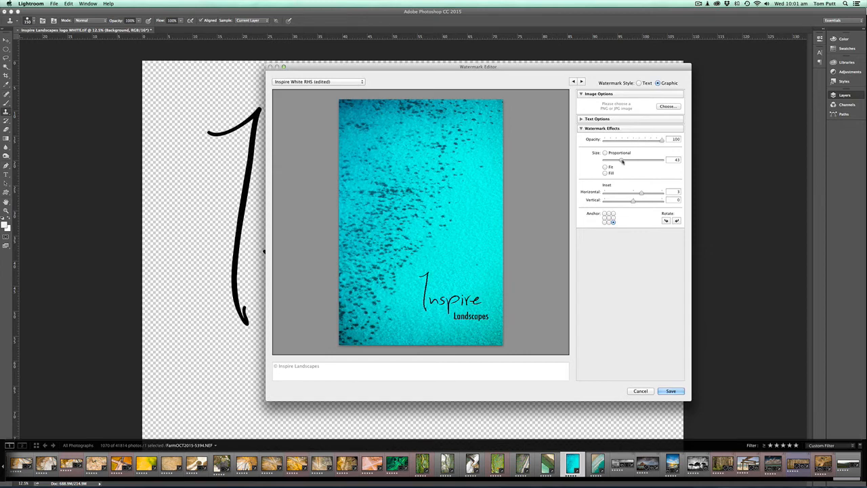
drag(622, 161, 612, 161)
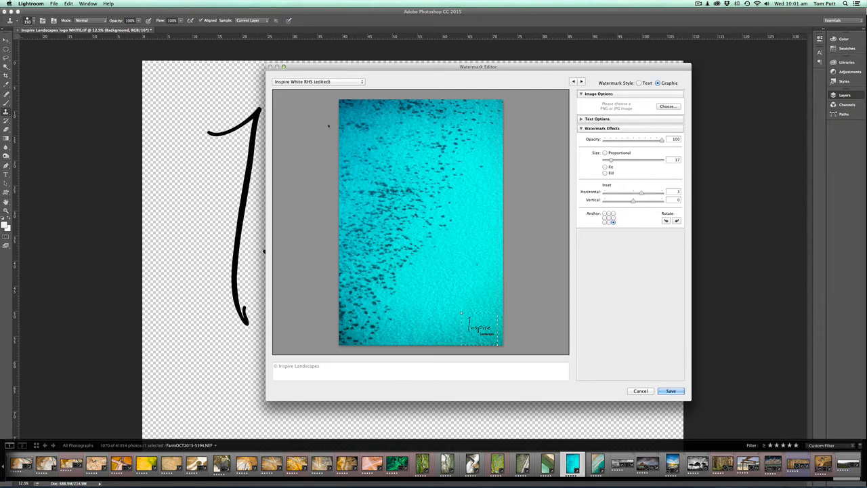
Step: Save the current watermark settings as a new preset named Inspire LR 2015 and finish editing the watermark
click(354, 82)
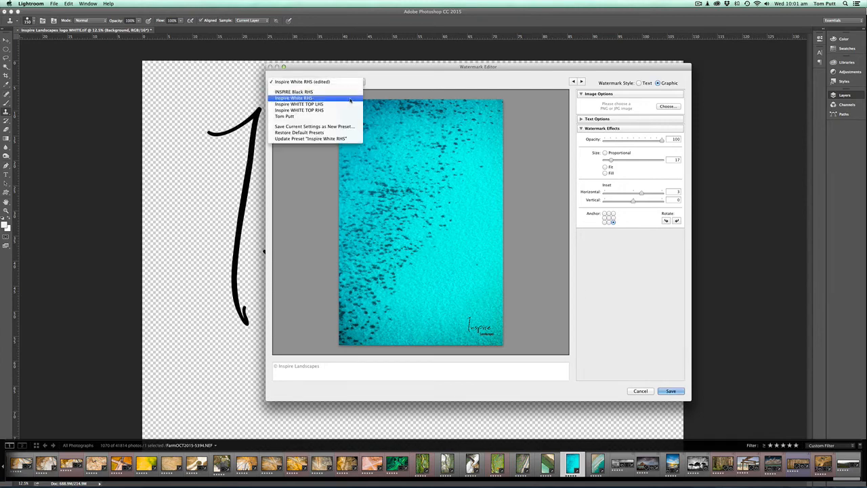
click(341, 128)
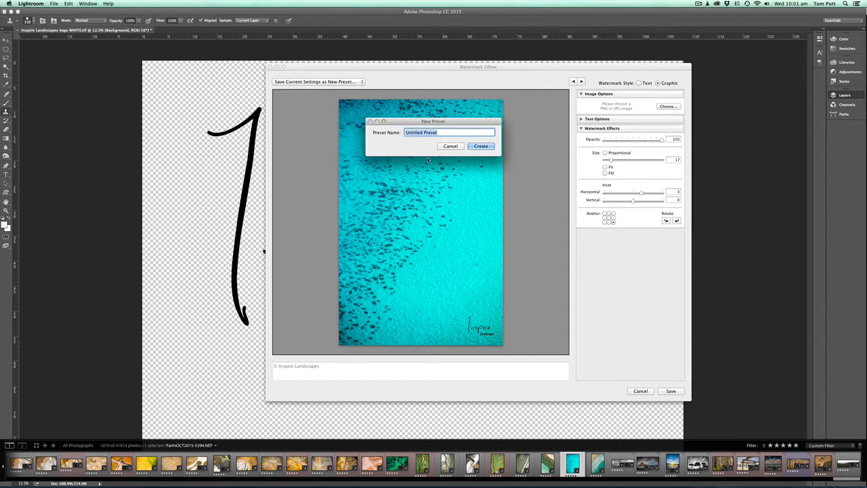
text(Inspire LR 2015)
click(490, 147)
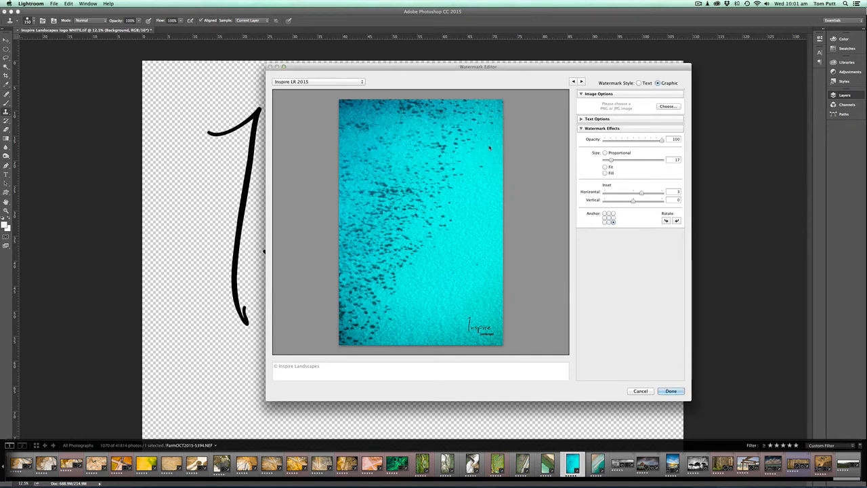
click(668, 393)
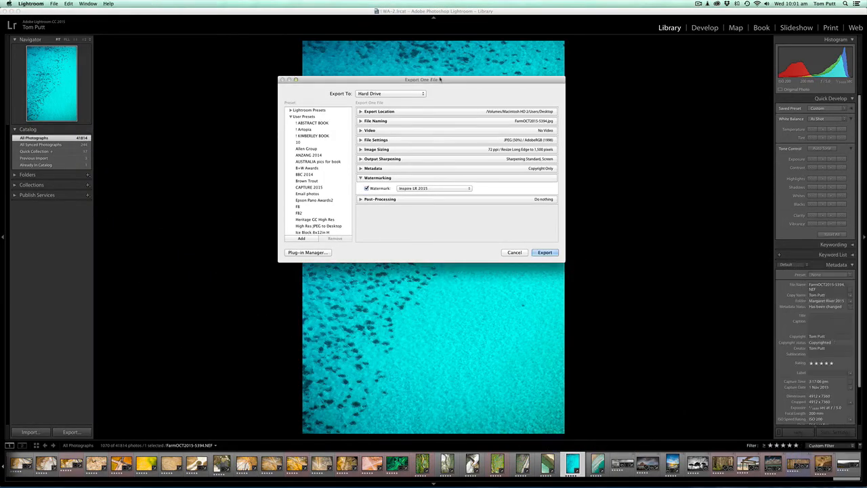
Step: Keep Inspire LR 2015 as the export watermark, check the Desktop export location, and export the photo
click(428, 190)
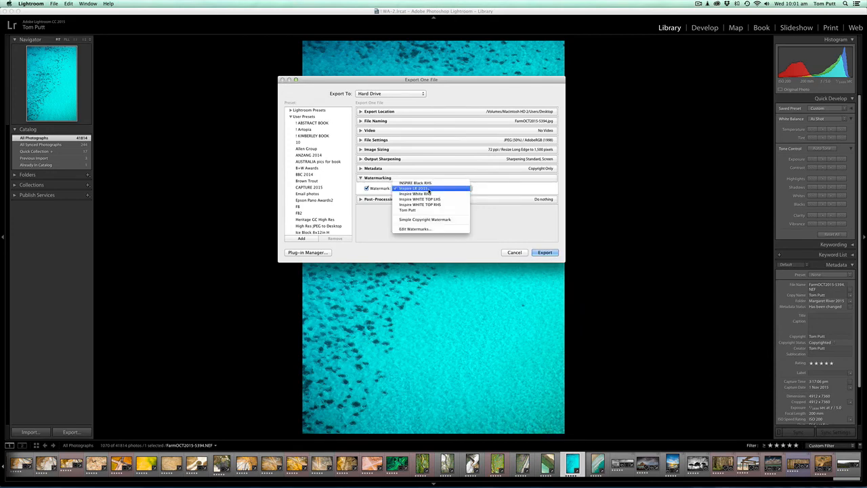
click(428, 189)
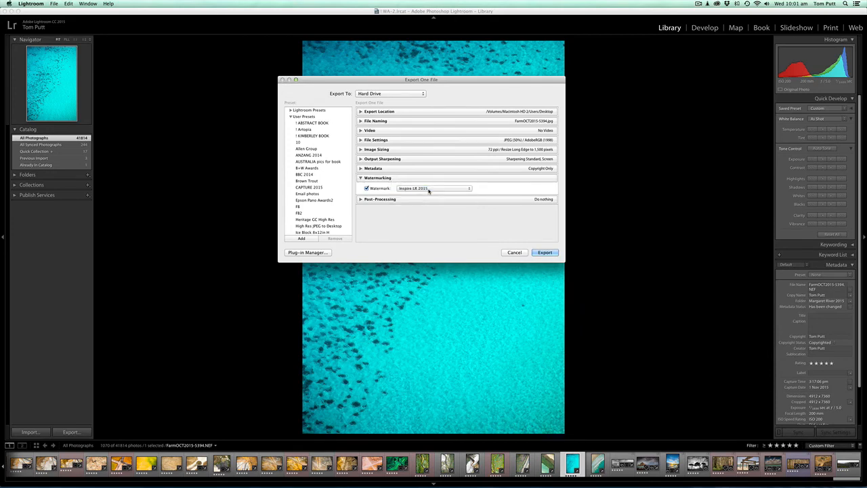
click(429, 190)
click(425, 191)
click(369, 112)
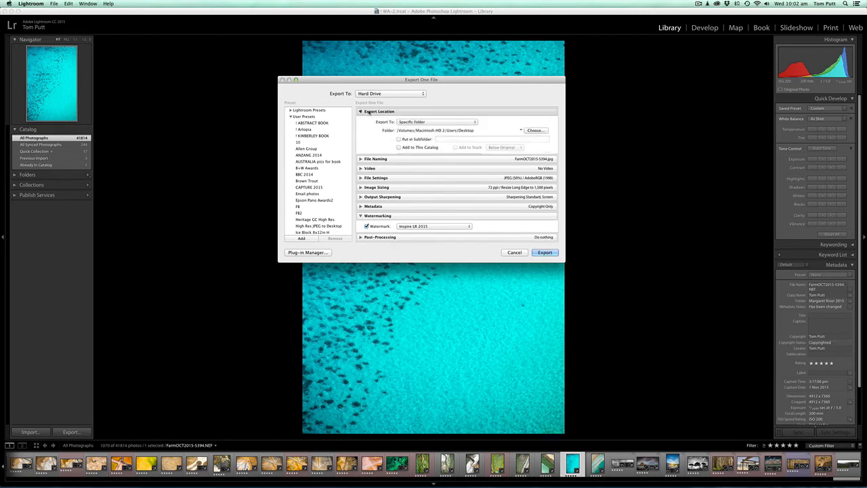
click(369, 112)
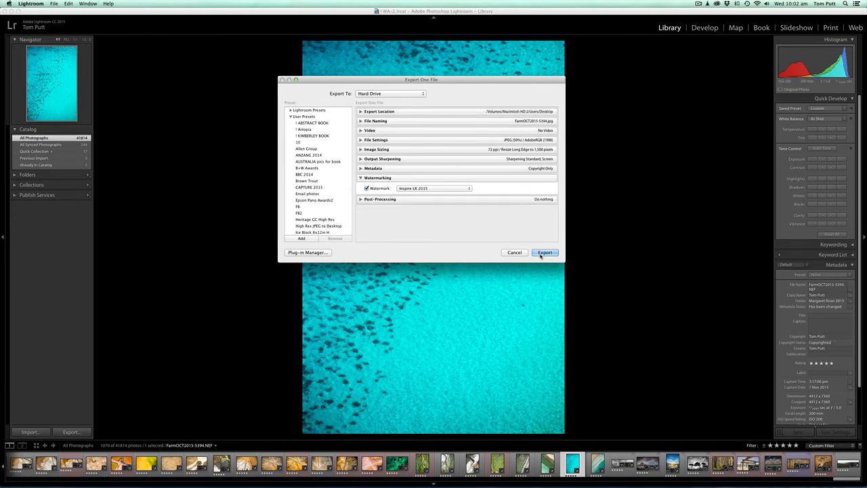
click(544, 252)
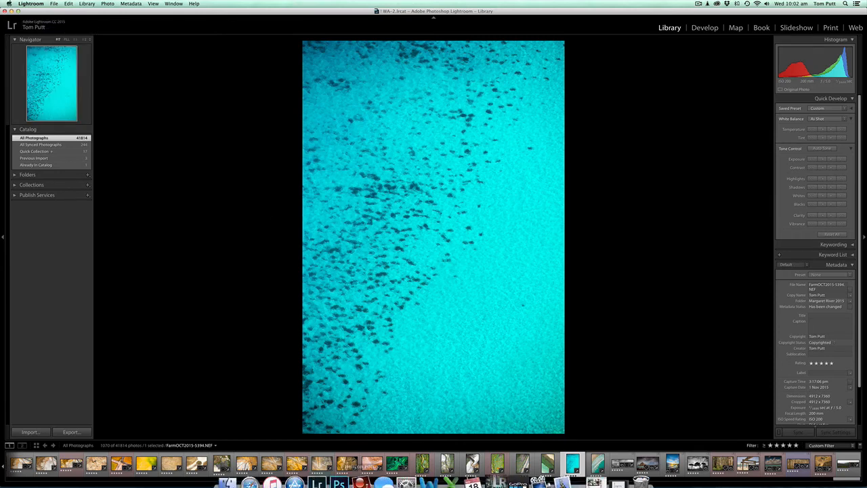
Step: Switch to Finder, open the exported FarmOCT2015-5394.jpg from the Desktop, and position its preview window to inspect the watermark
click(229, 483)
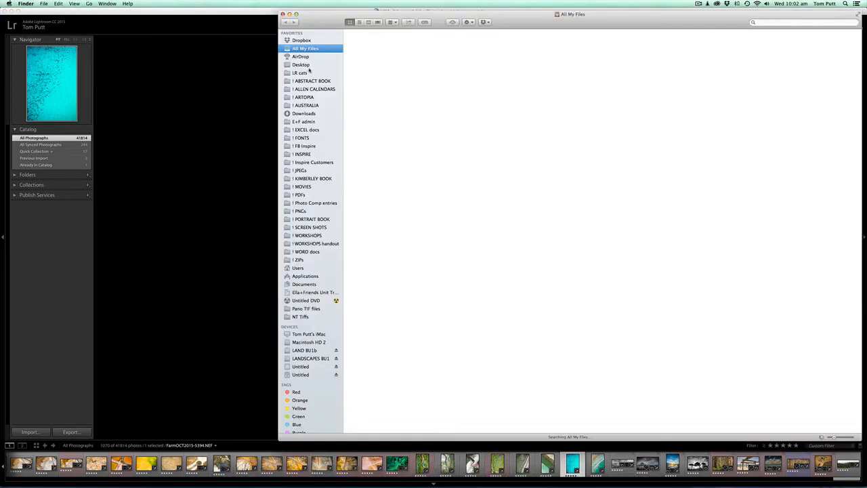
click(301, 64)
double_click(384, 42)
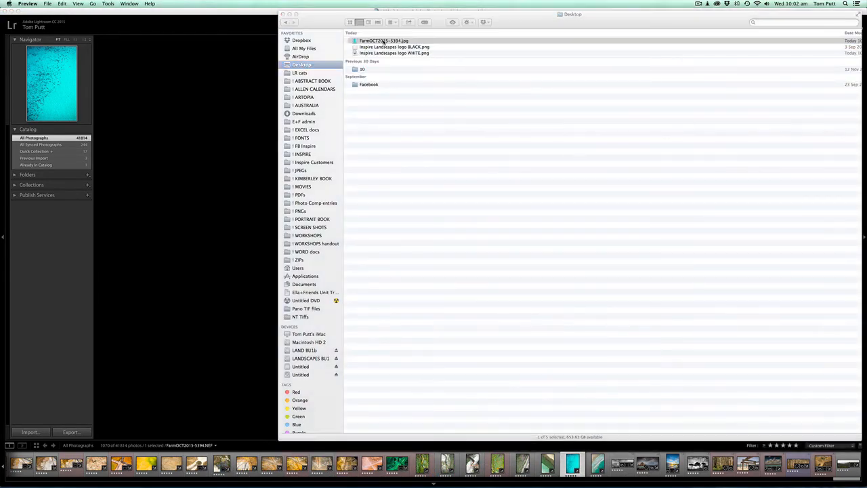
drag(135, 21, 367, 3)
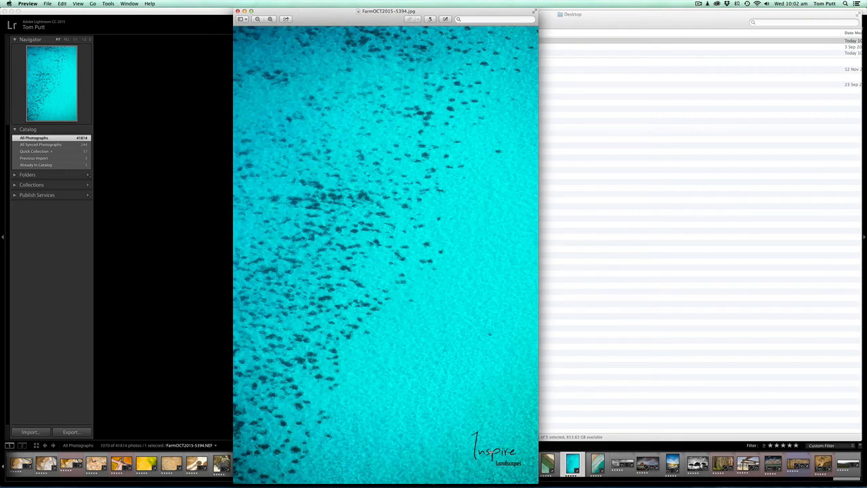
Step: Return to Lightroom, reopen the export settings to look over the available watermark presets, and cancel without exporting
click(219, 148)
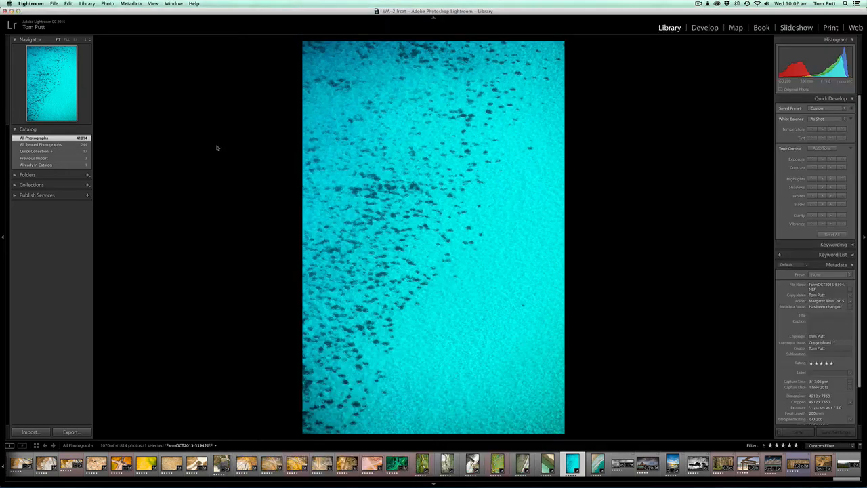
key(shift+super+e)
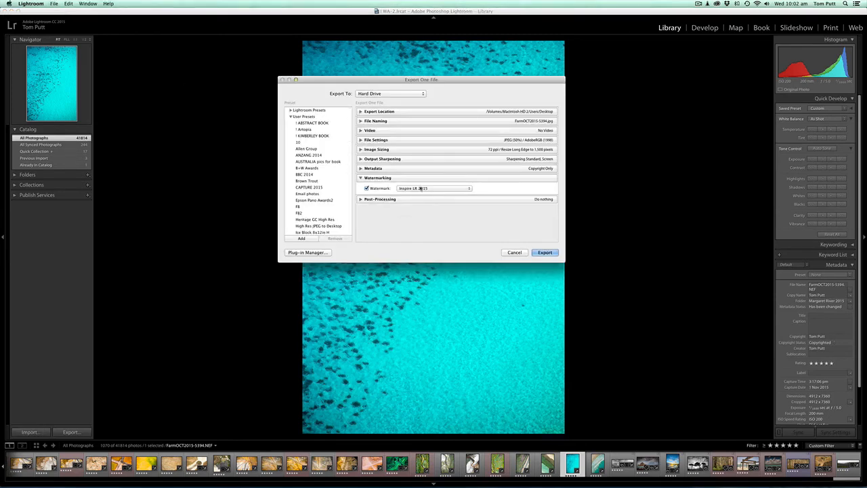
click(421, 189)
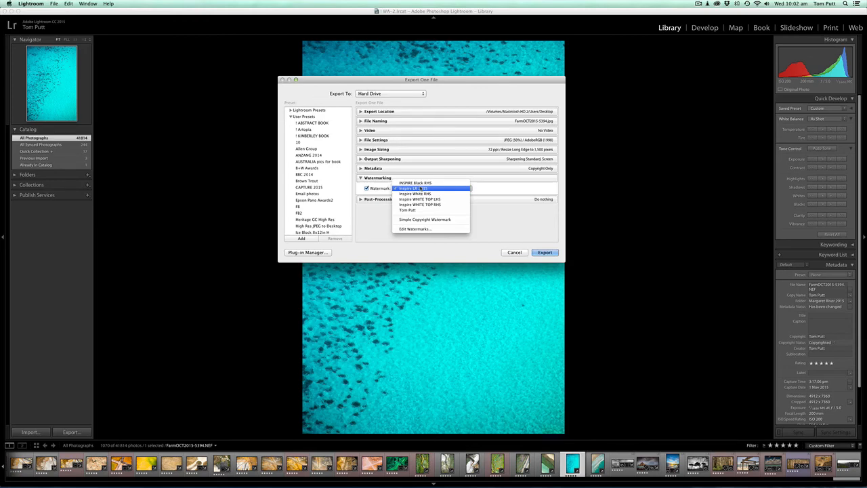
click(520, 254)
click(519, 254)
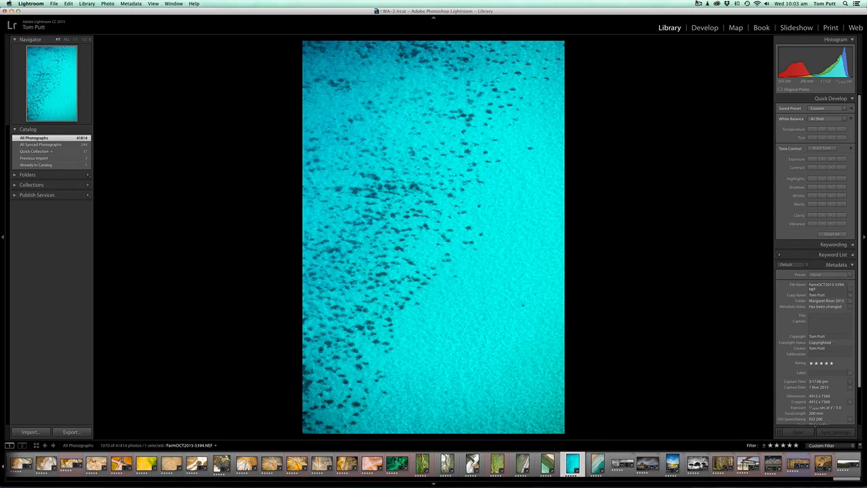
click(698, 3)
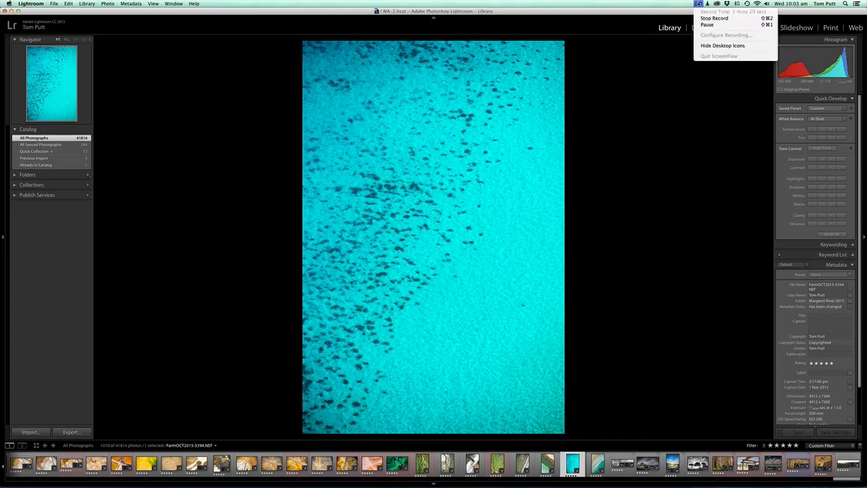